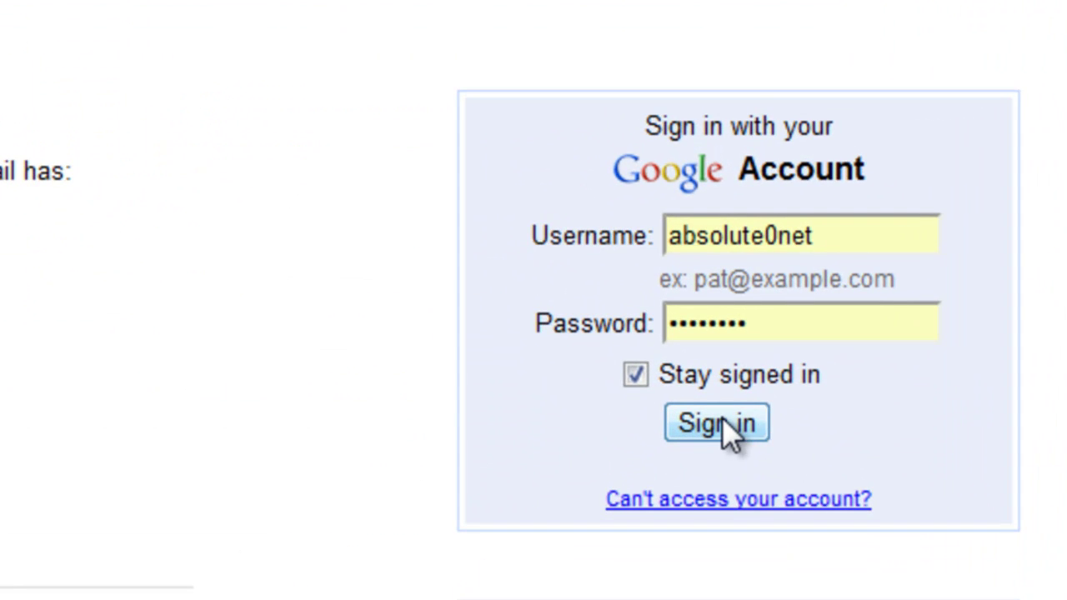
Submit the entered username and password, getting an incorrect username or password error.
{"action": "left_click", "coordinate": [721, 421]}
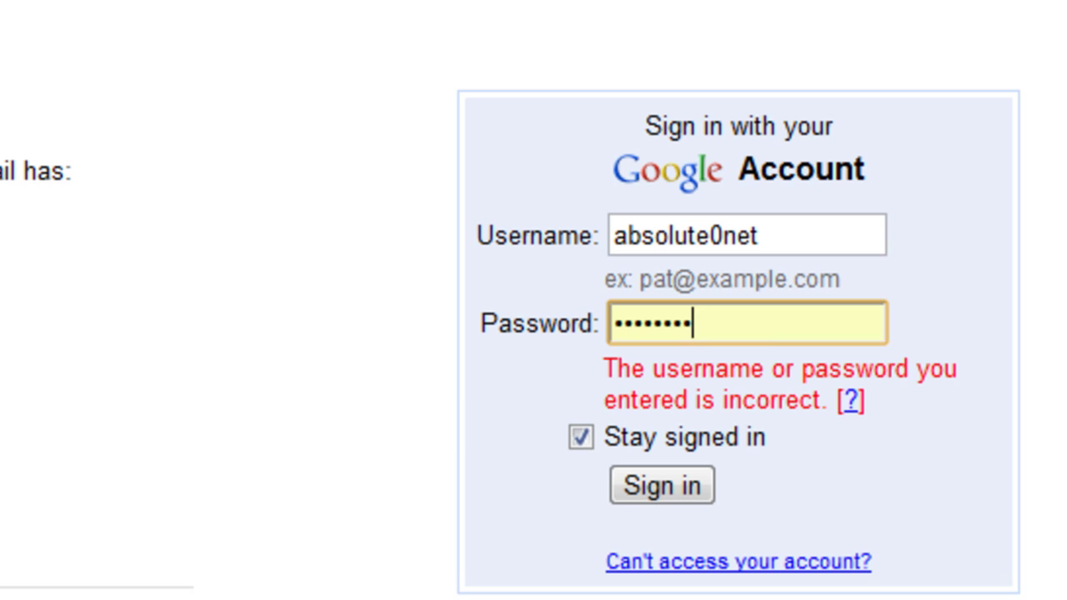
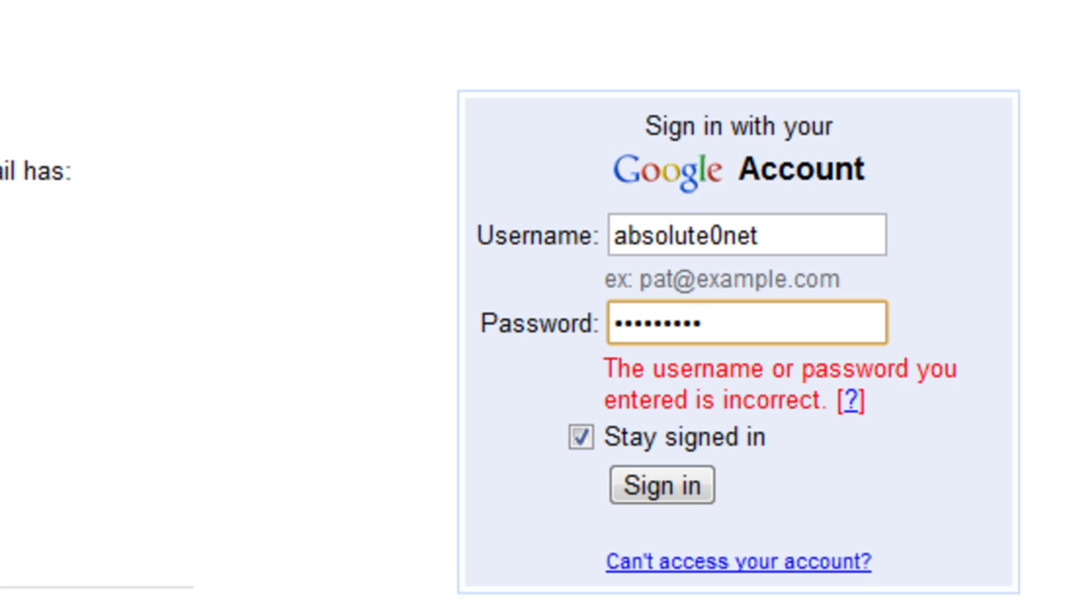
Sign in to the Google account and open Gmail's Settings page.
{"action": "left_click", "coordinate": [673, 487]}
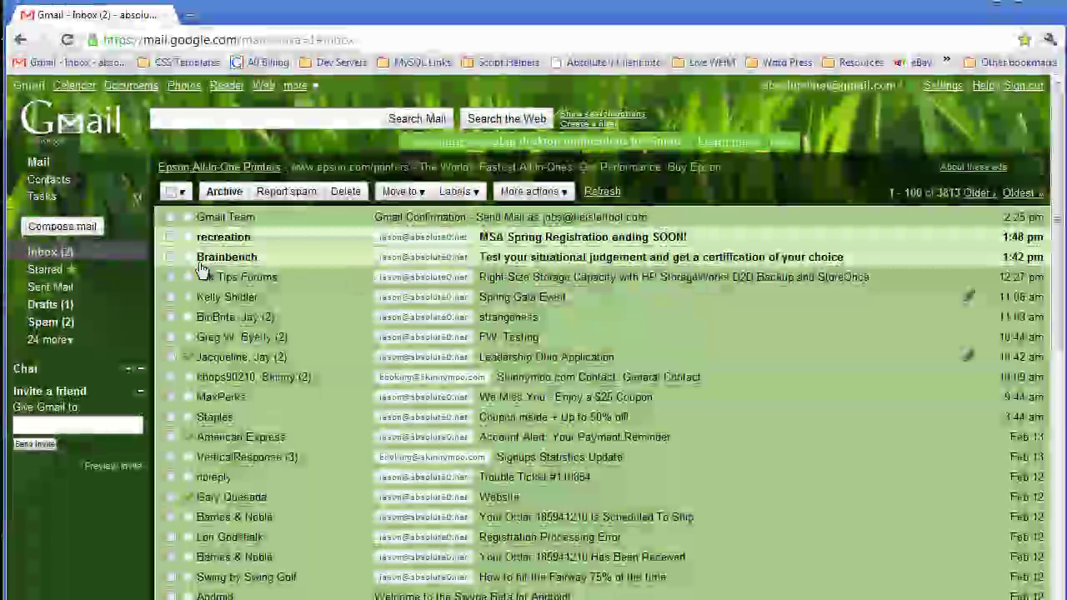
{"action": "left_click", "coordinate": [951, 90]}
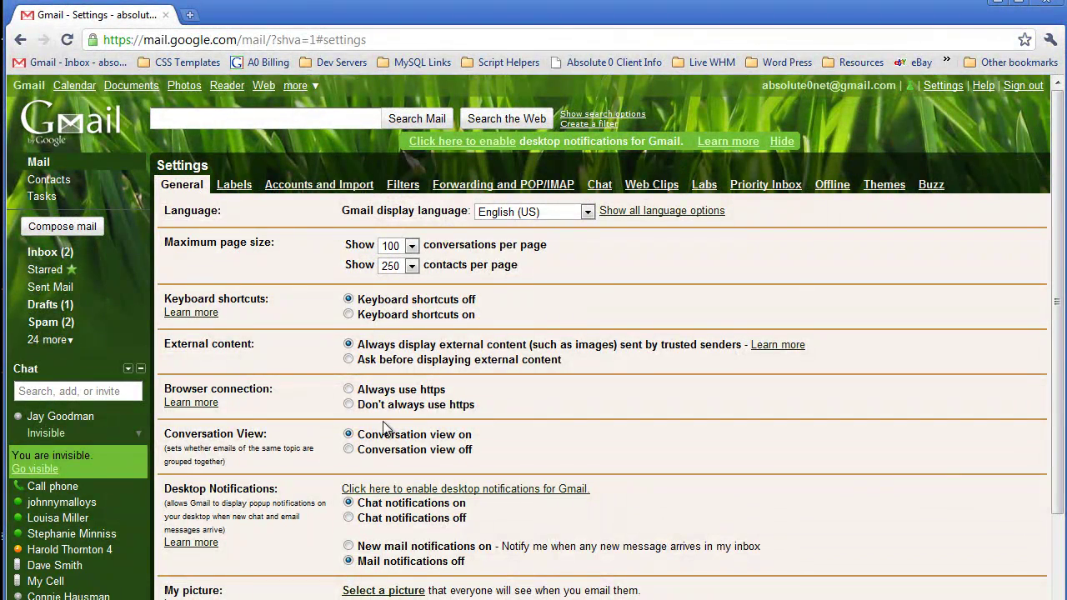
In Accounts and Import, start adding a POP3 email account you own.
{"action": "left_click", "coordinate": [318, 185]}
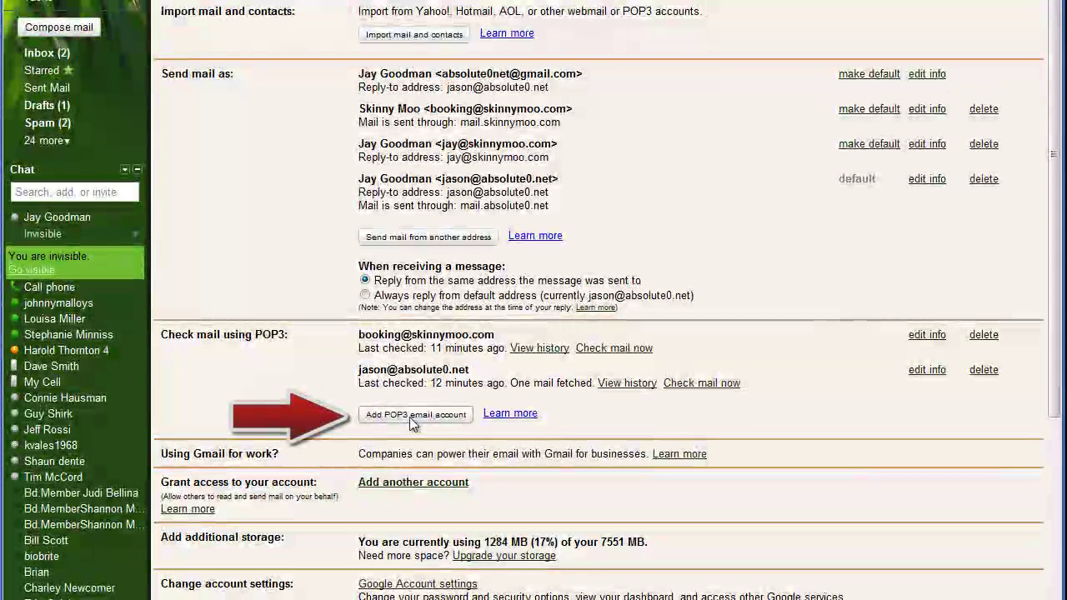
{"action": "left_click", "coordinate": [411, 439]}
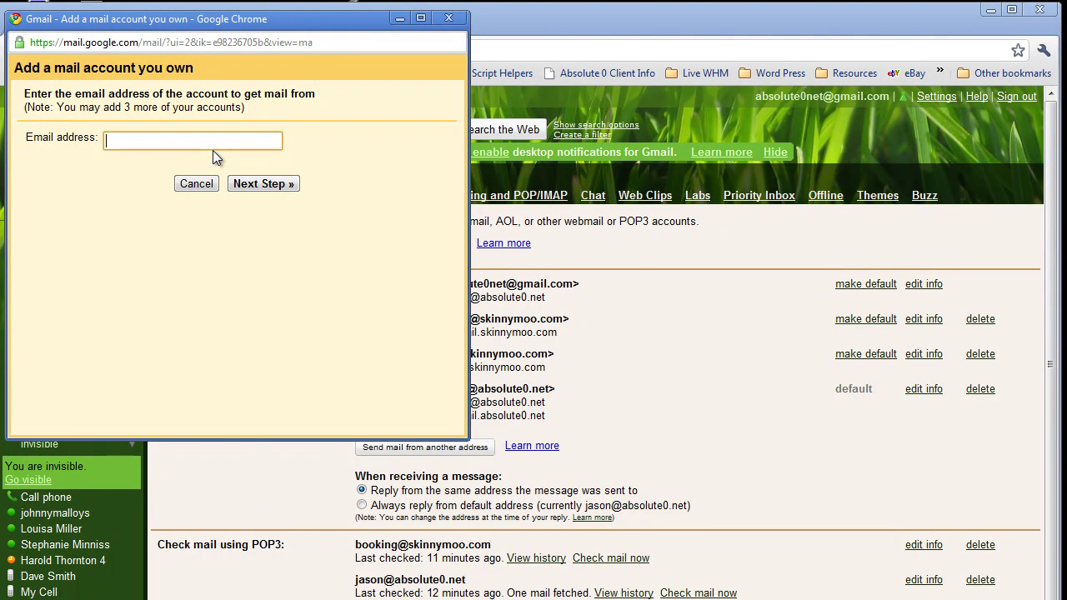
{"action": "type", "text": "a"}
{"action": "key", "text": "BackSpace"}
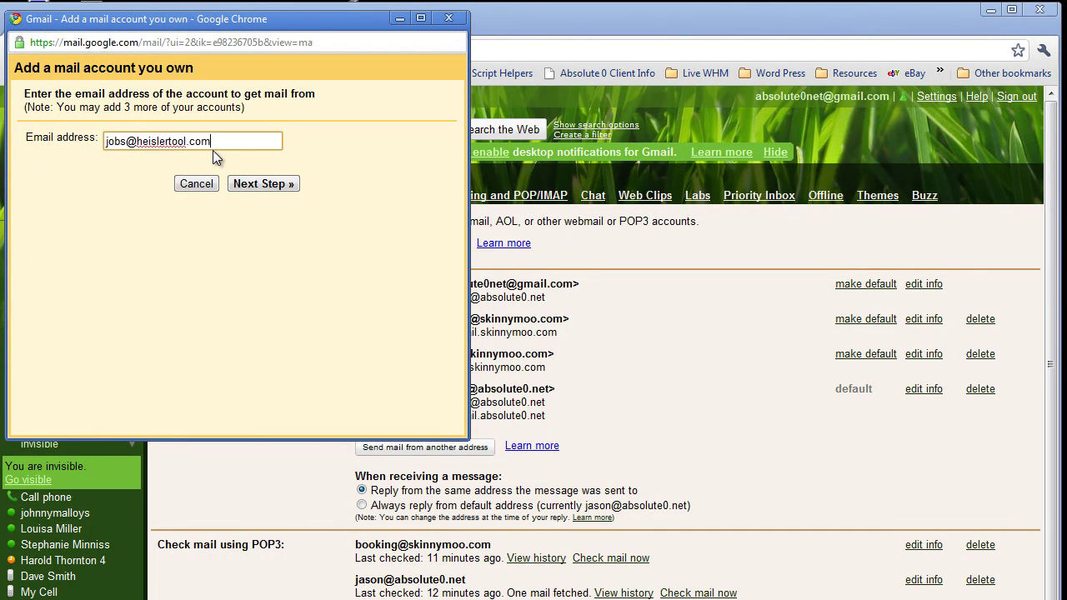
{"action": "left_click", "coordinate": [275, 183]}
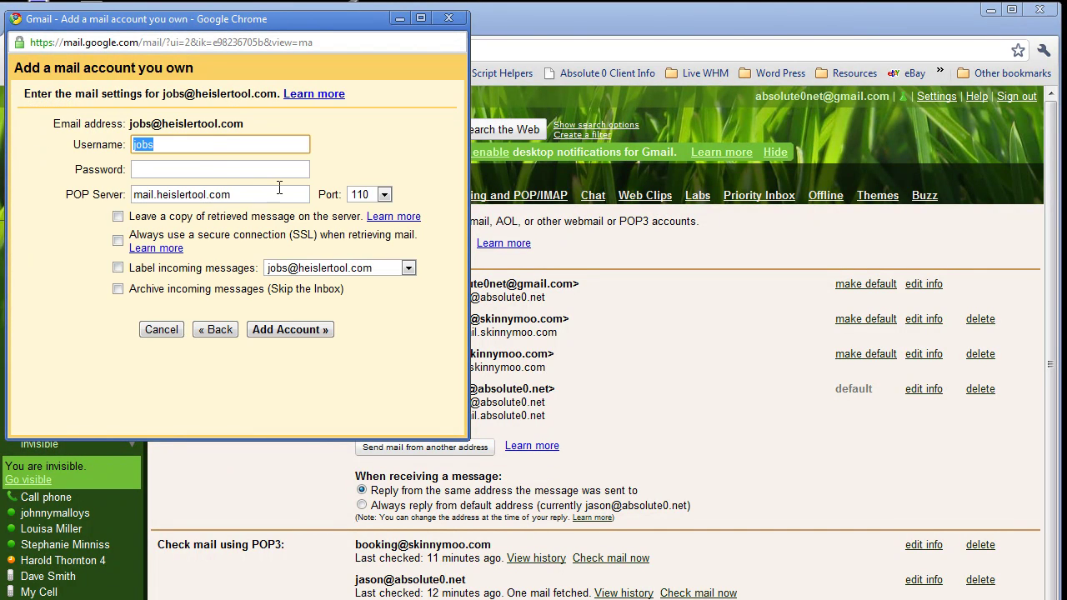
{"action": "left_click", "coordinate": [213, 145]}
{"action": "type", "text": "@"}
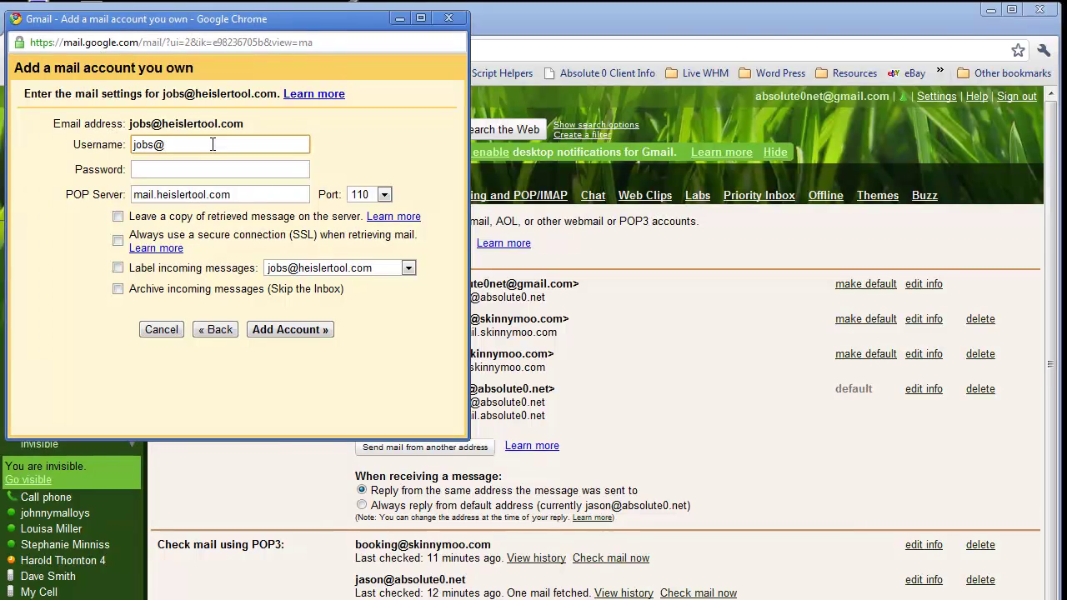
{"action": "type", "text": "heislertool.com"}
{"action": "key", "text": "Tab"}
{"action": "type", "text": "*********"}
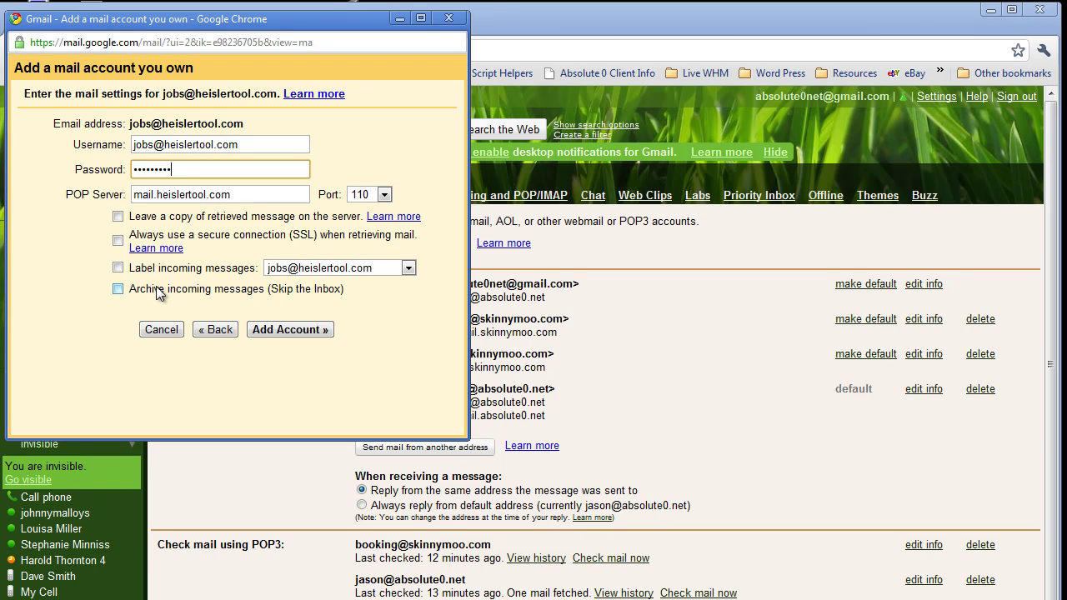
{"action": "left_click", "coordinate": [286, 330]}
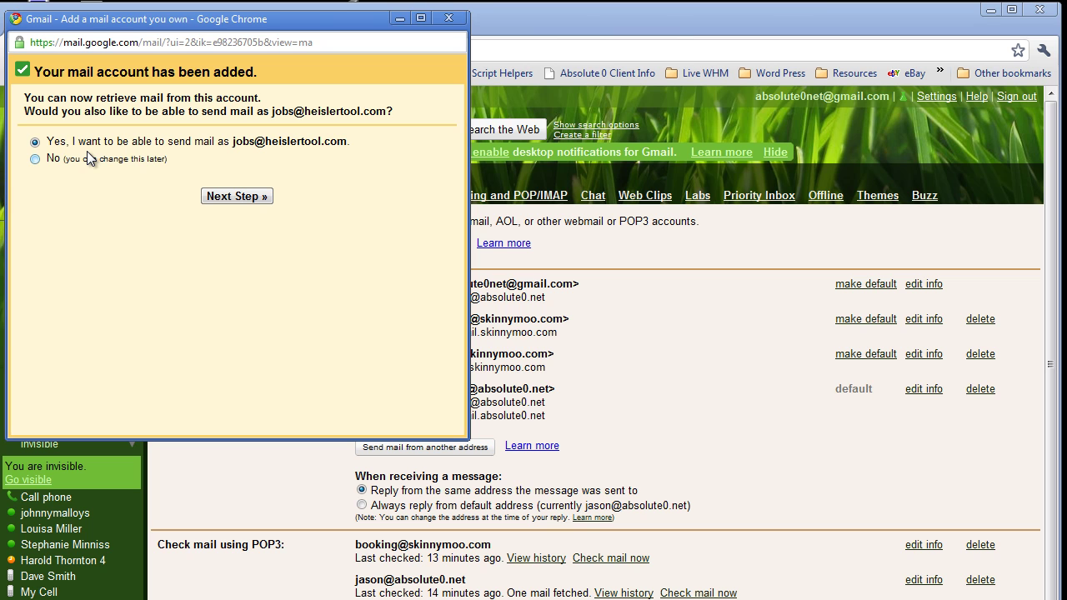
{"action": "left_click", "coordinate": [240, 199]}
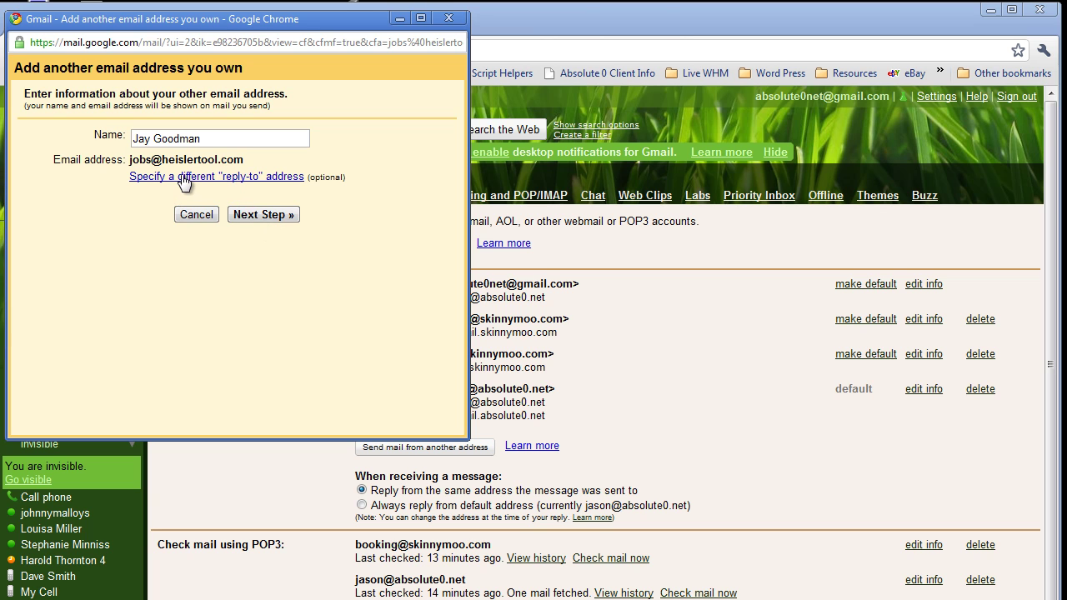
{"action": "left_click", "coordinate": [268, 215]}
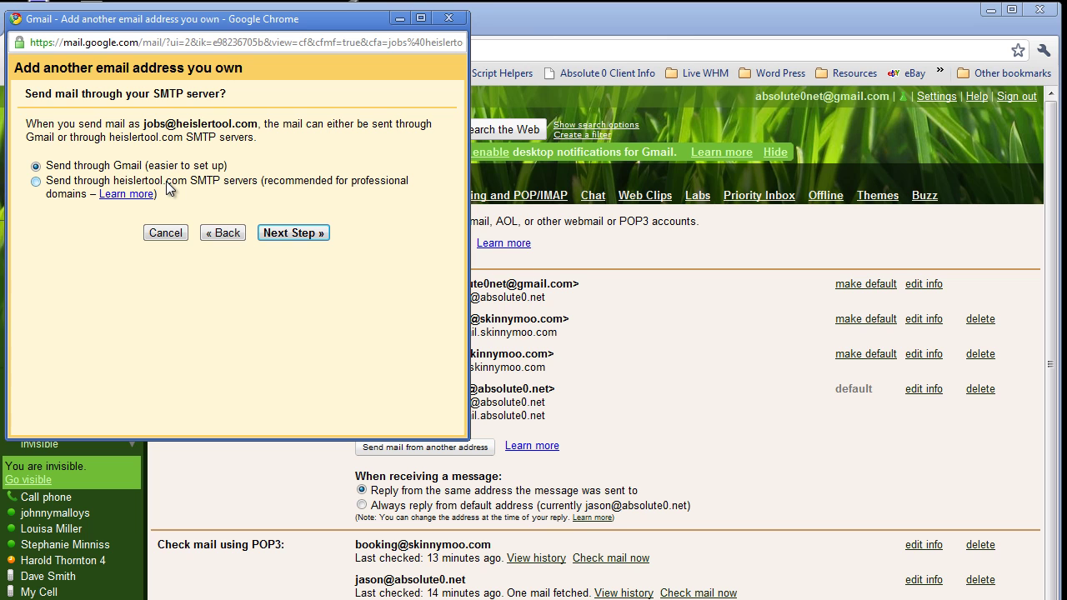
Send through heislertool.com's SMTP server, set to mail.heislertool.com on port 25.
{"action": "left_click", "coordinate": [36, 181]}
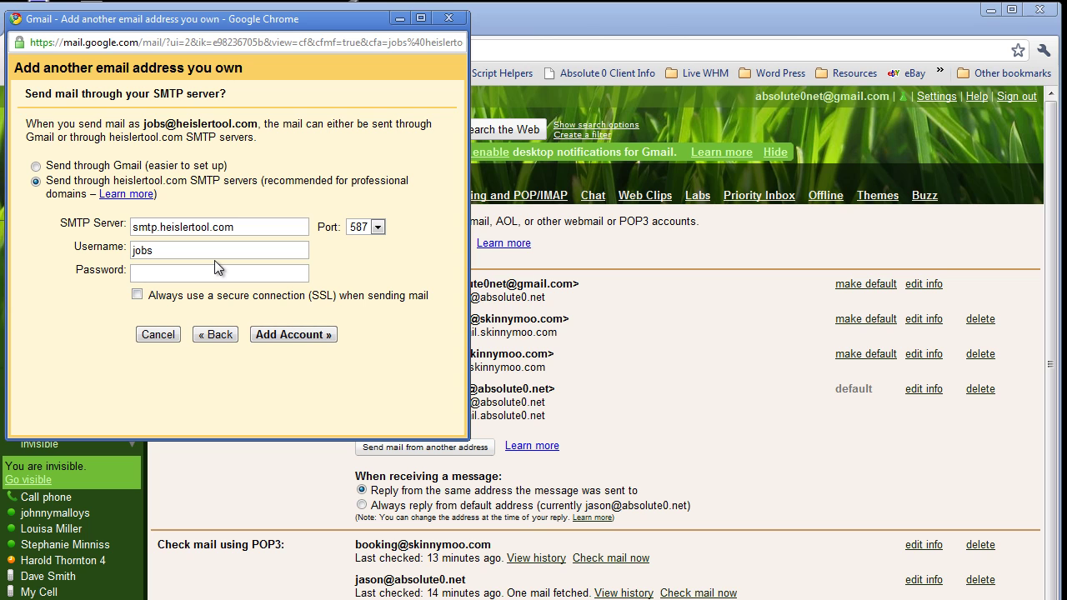
{"action": "left_click", "coordinate": [210, 251]}
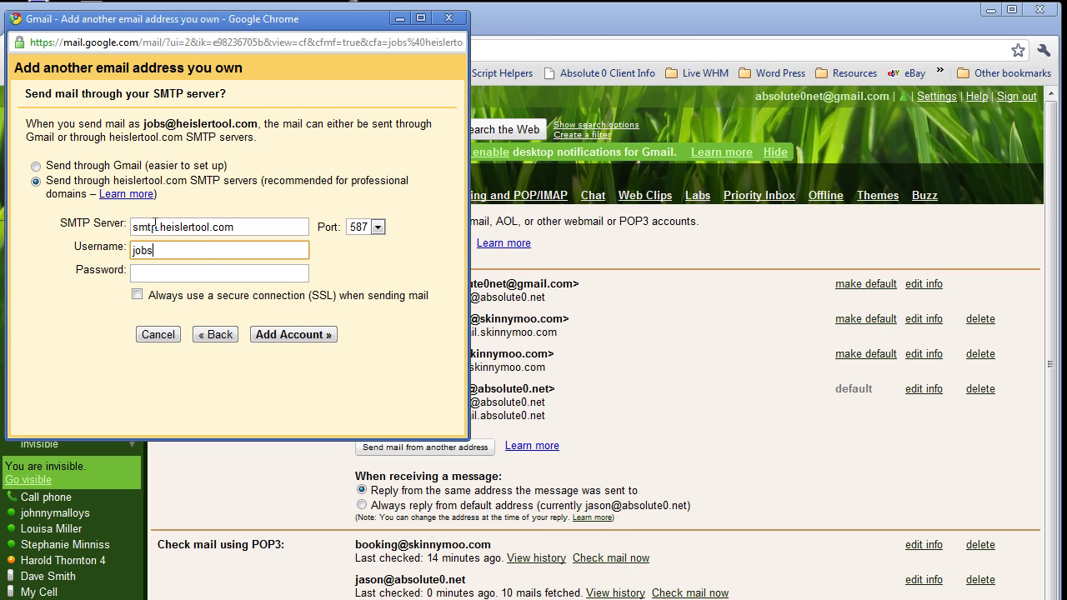
{"action": "left_click_drag", "start_coordinate": [155, 225], "coordinate": [83, 229]}
{"action": "key", "text": "Delete"}
{"action": "key", "text": "Delete"}
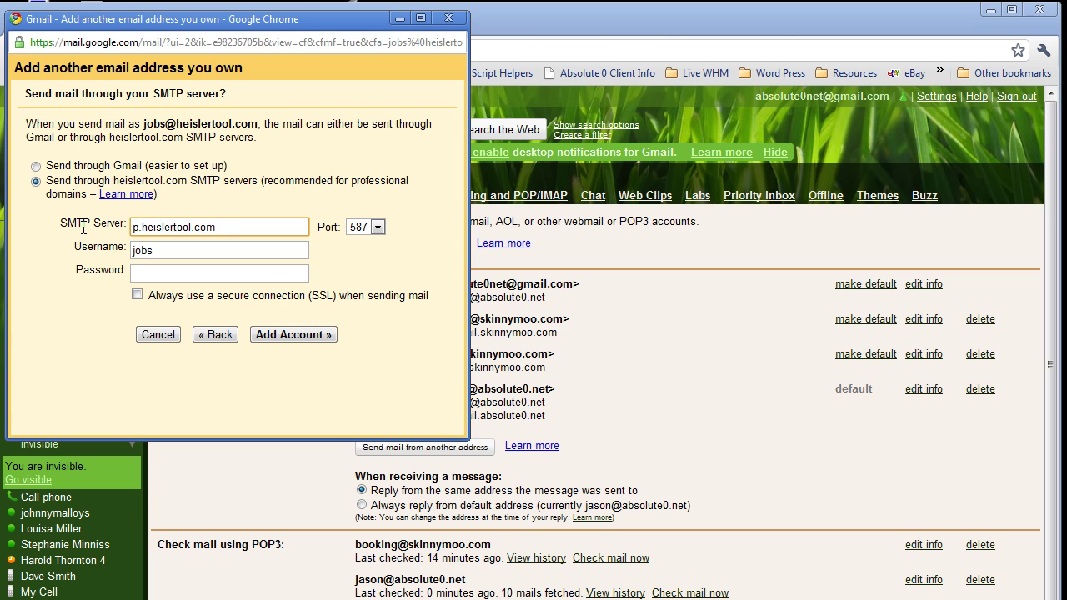
{"action": "type", "text": "mail"}
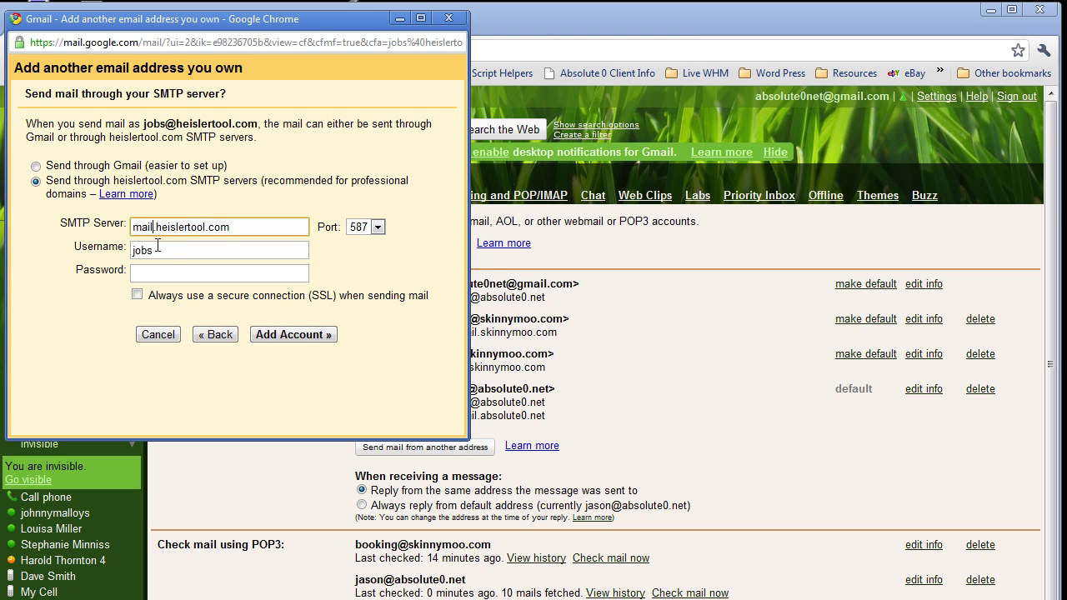
{"action": "left_click", "coordinate": [378, 227]}
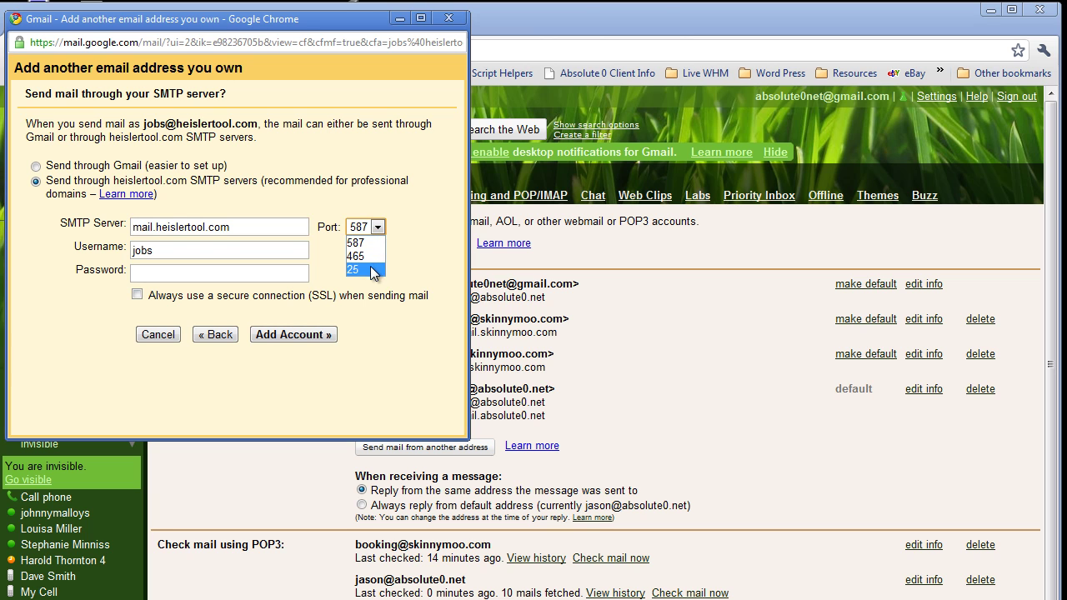
{"action": "left_click", "coordinate": [373, 269]}
{"action": "left_click_drag", "start_coordinate": [252, 226], "coordinate": [54, 235]}
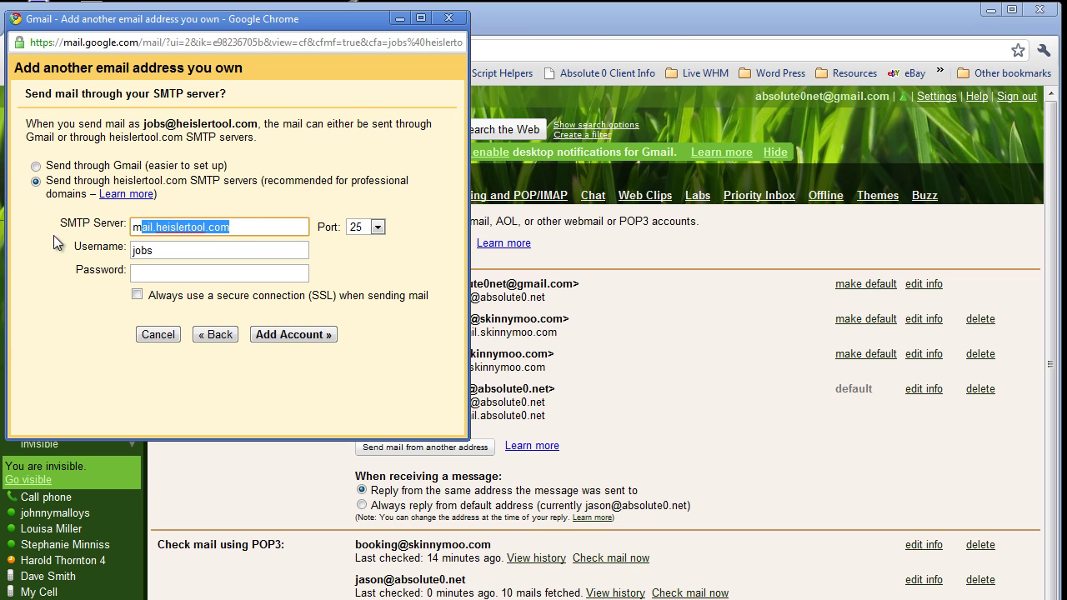
{"action": "left_click", "coordinate": [199, 249]}
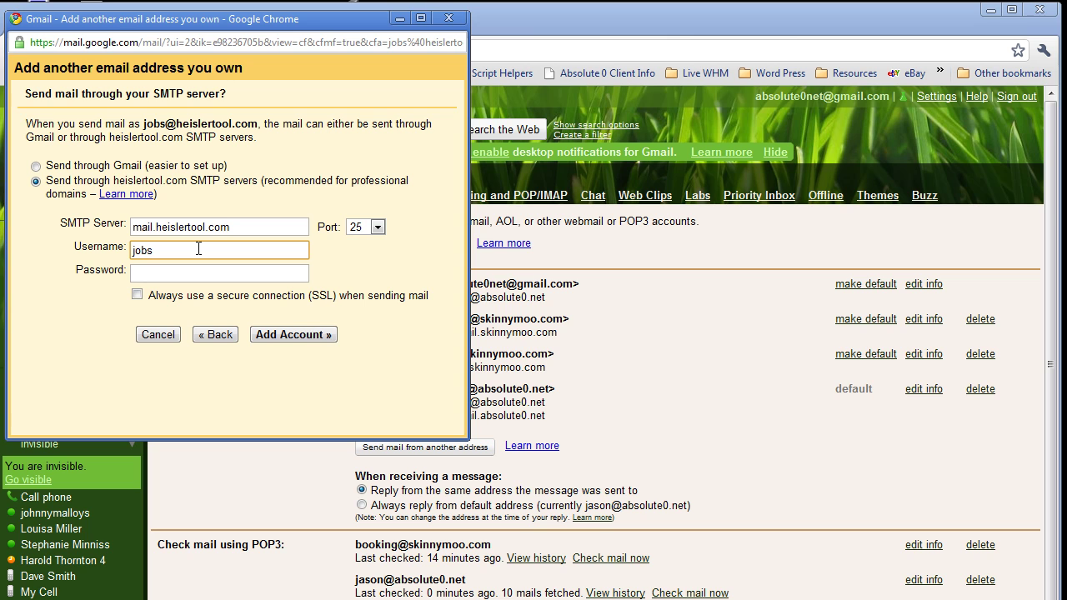
{"action": "type", "text": "@heislertool.com"}
{"action": "key", "text": "Tab"}
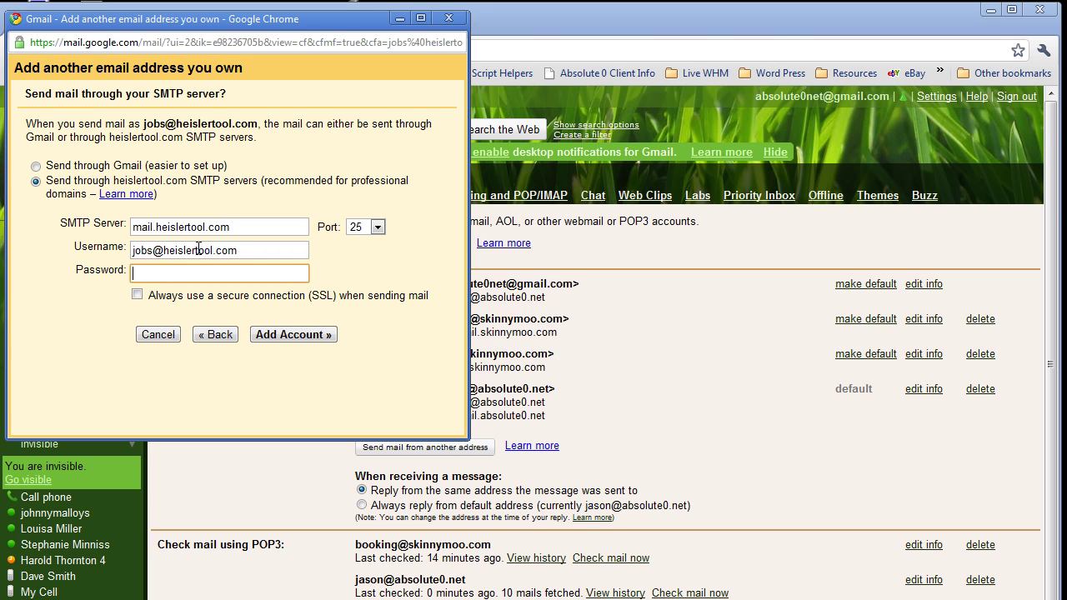
{"action": "type", "text": "•••••••••"}
{"action": "left_click", "coordinate": [304, 335]}
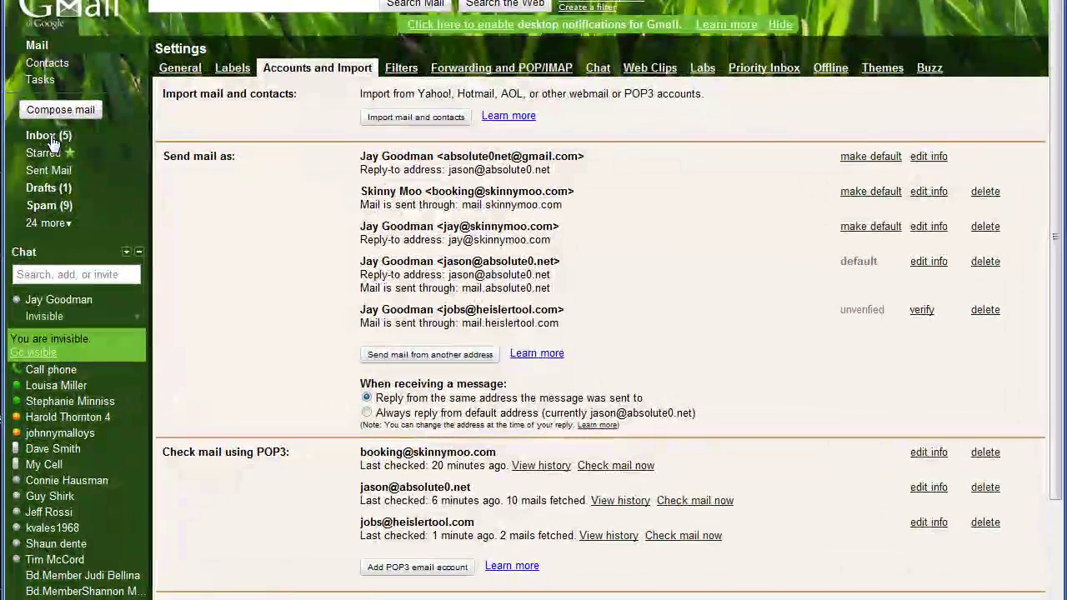
Open the Gmail Confirmation email in the inbox and copy its confirmation code.
{"action": "left_click", "coordinate": [171, 177]}
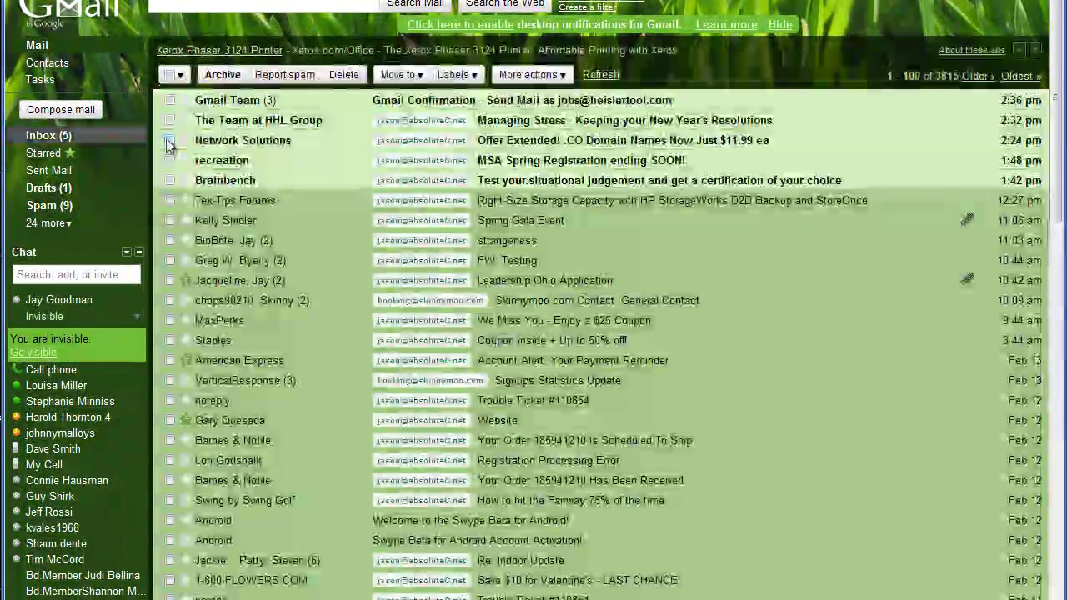
{"action": "left_click", "coordinate": [238, 104]}
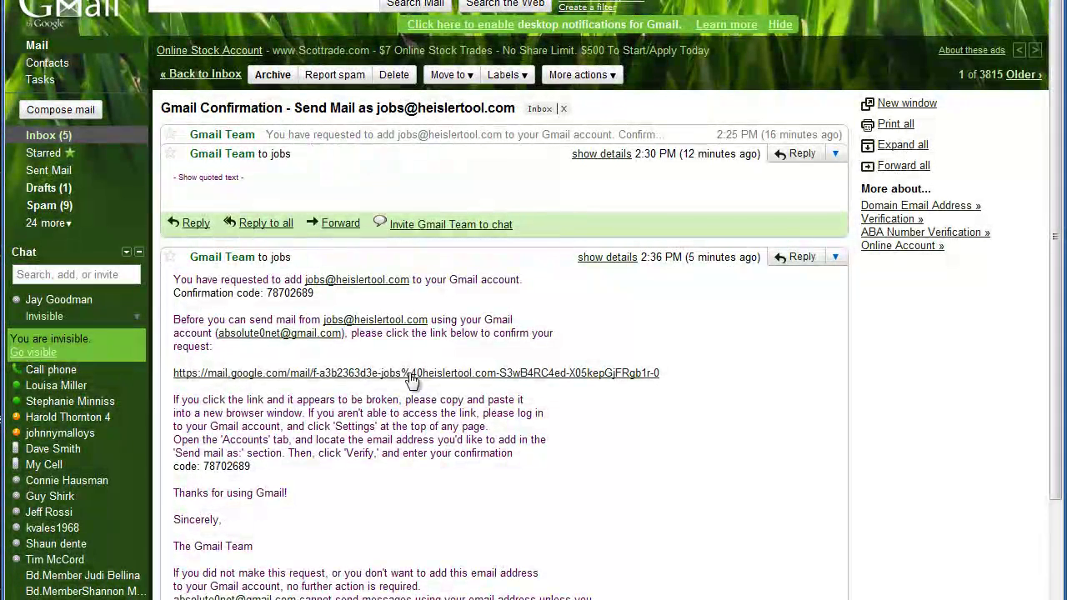
{"action": "double_click", "coordinate": [282, 292]}
{"action": "key", "text": "ctrl+c"}
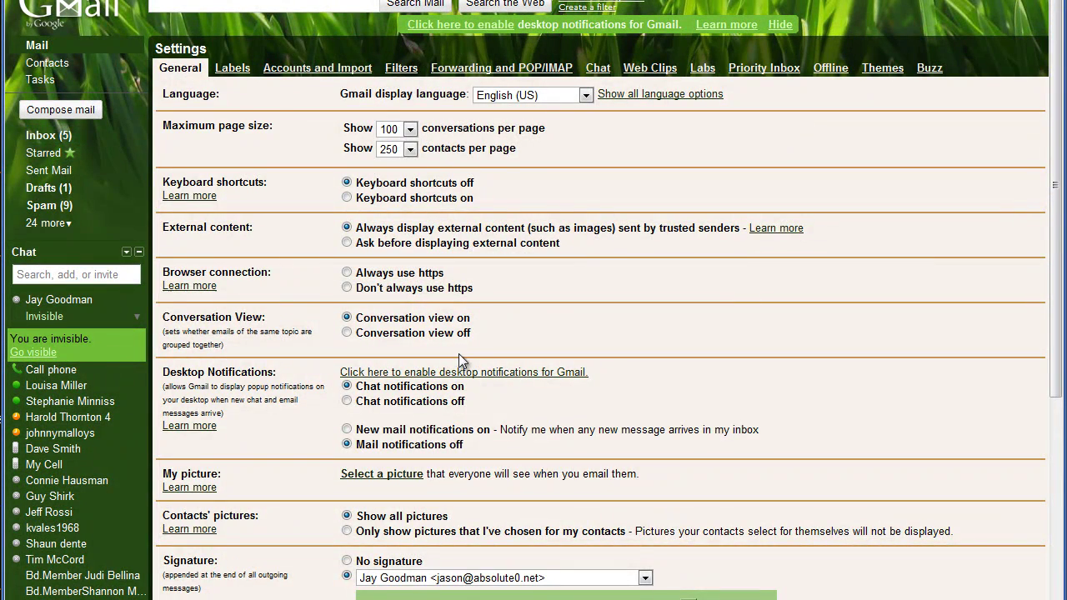
{"action": "left_click", "coordinate": [315, 68]}
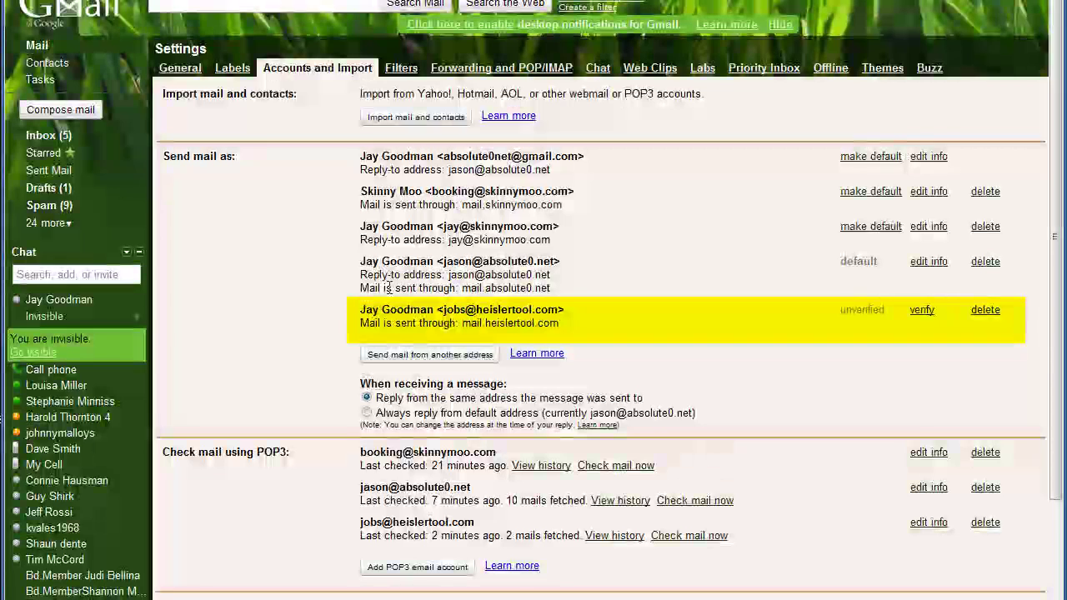
{"action": "left_click", "coordinate": [923, 318]}
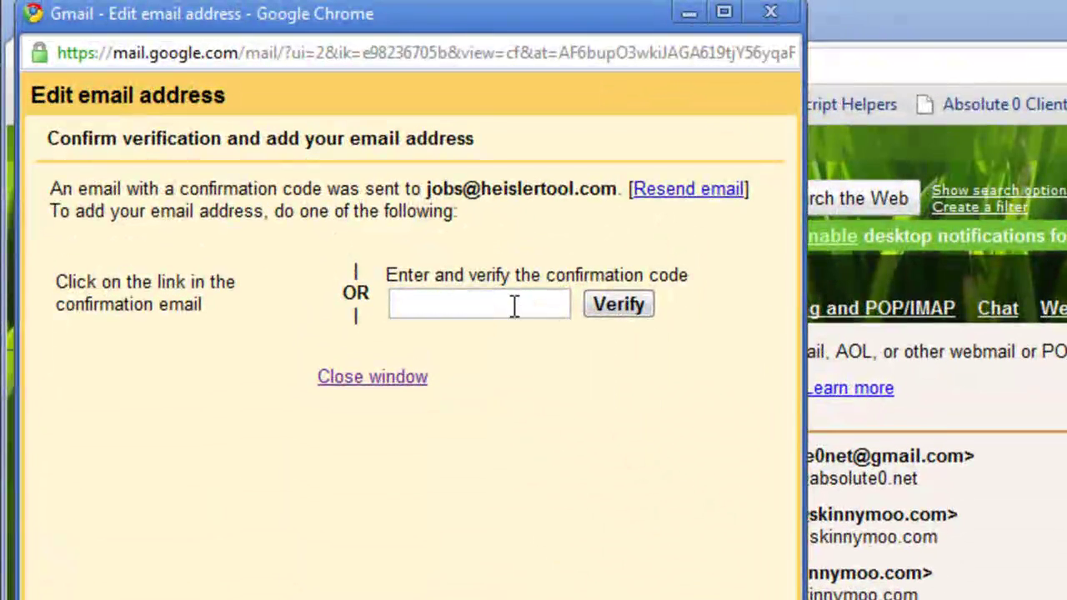
{"action": "right_click", "coordinate": [428, 300]}
{"action": "left_click", "coordinate": [538, 448]}
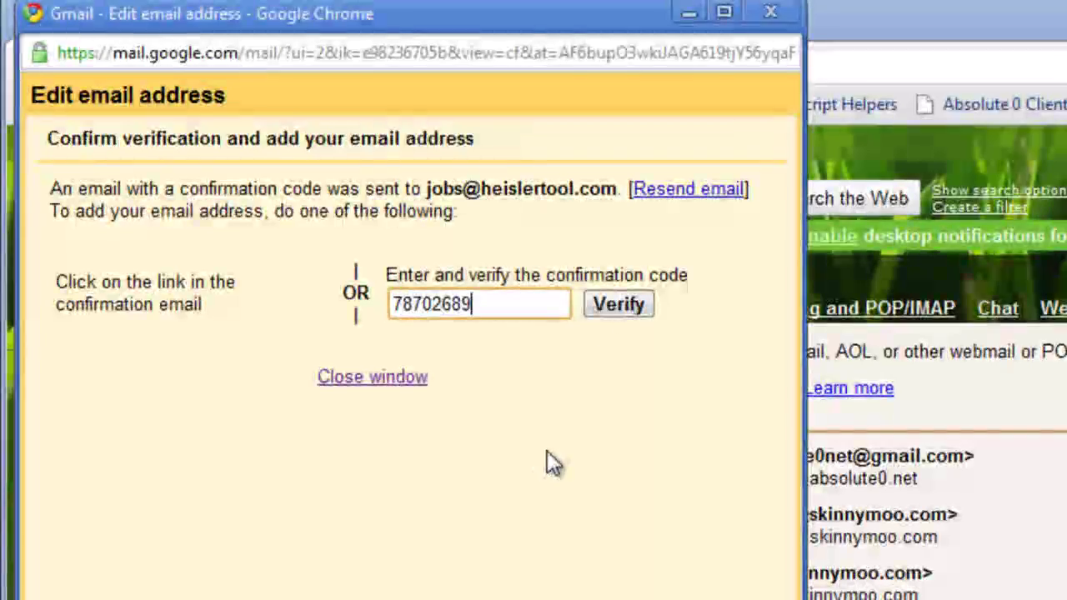
{"action": "left_click", "coordinate": [605, 307]}
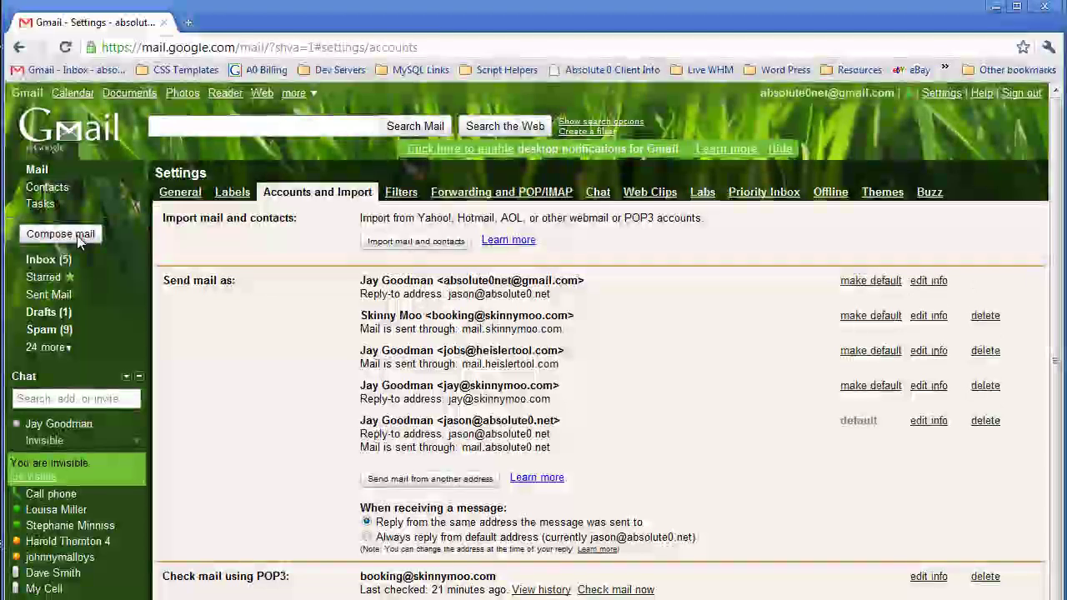
{"action": "left_click", "coordinate": [73, 234]}
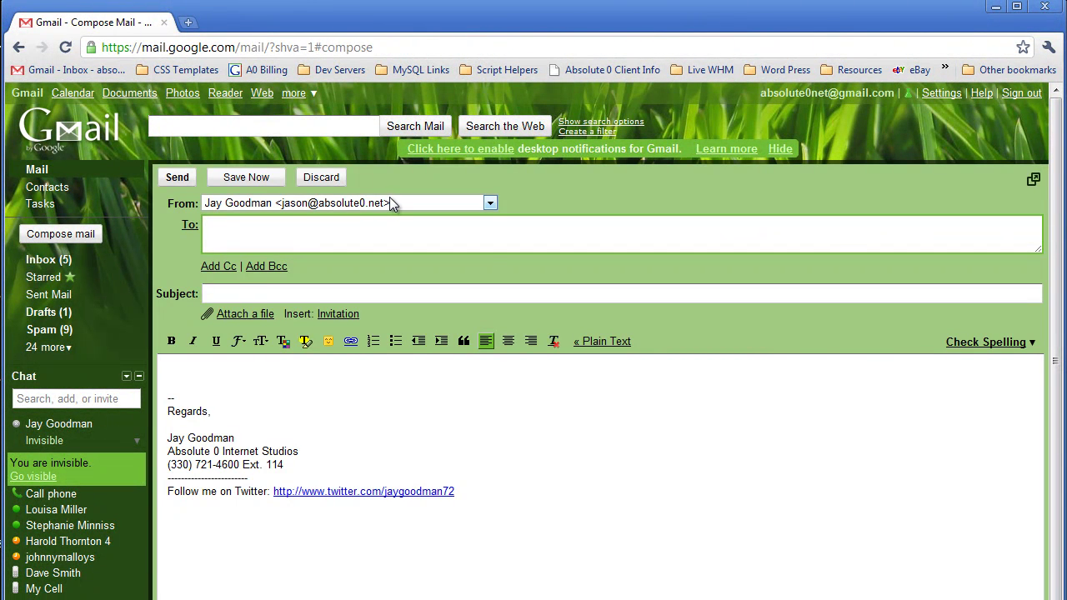
{"action": "left_click", "coordinate": [392, 205]}
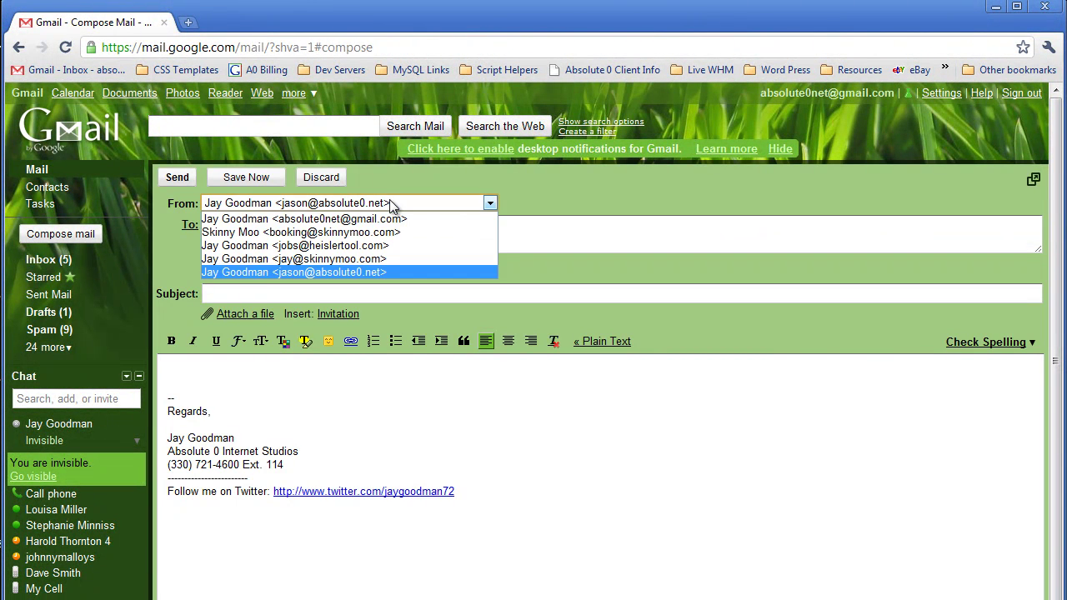
{"action": "left_click", "coordinate": [392, 245]}
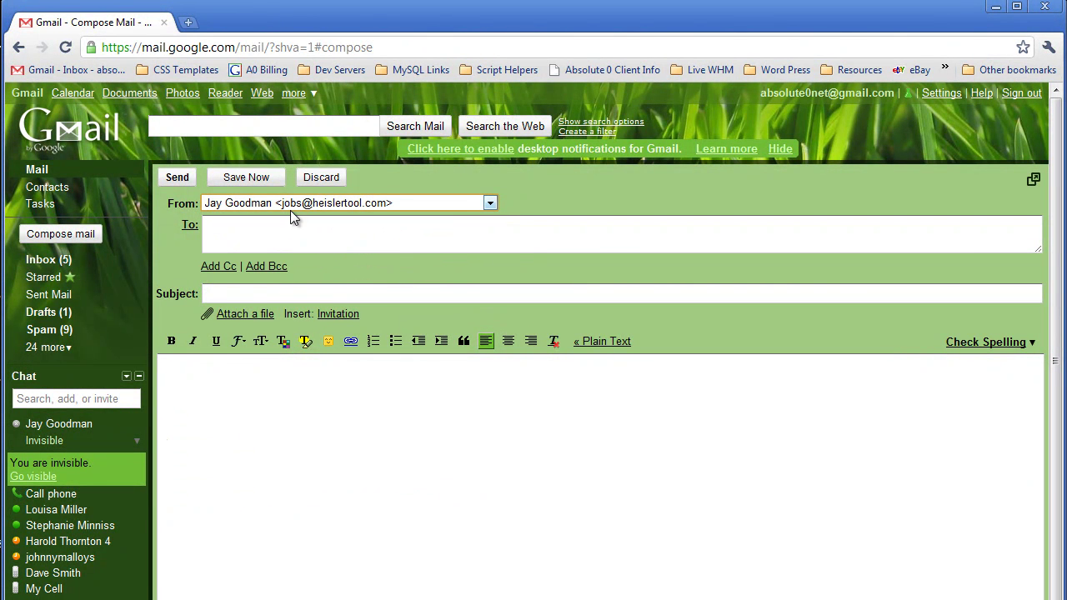
{"action": "left_click", "coordinate": [246, 232]}
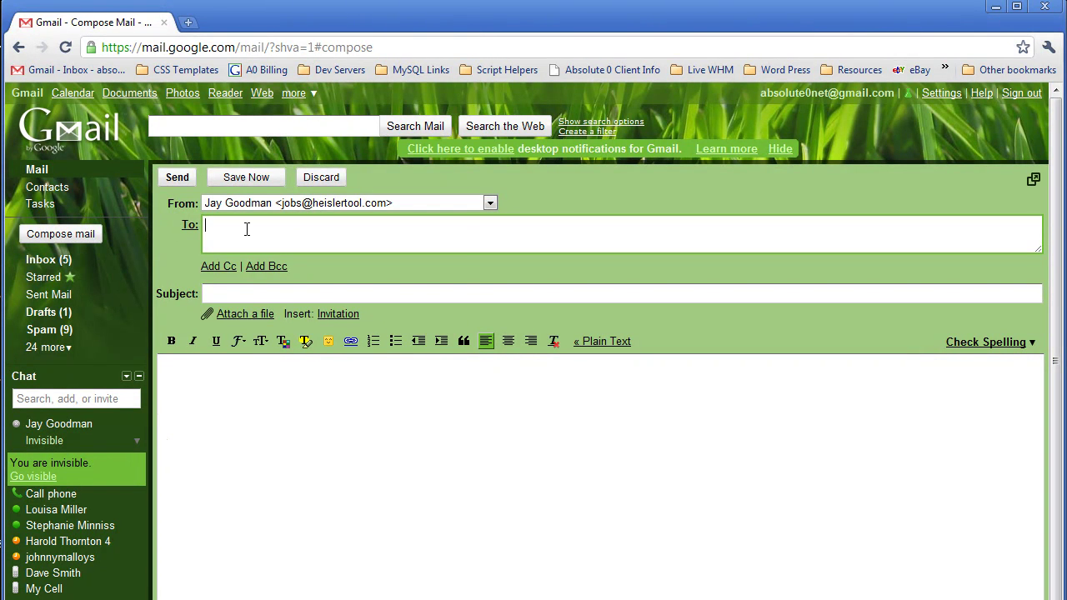
{"action": "type", "text": "absolute0"}
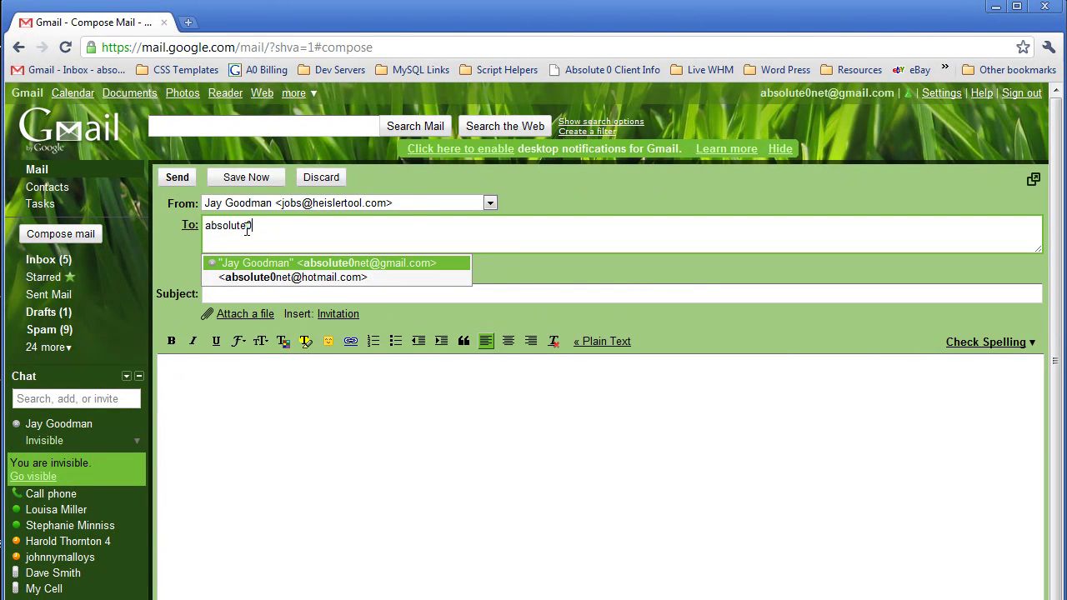
{"action": "key", "text": "Return"}
{"action": "key", "text": "Tab"}
{"action": "type", "text": "test message"}
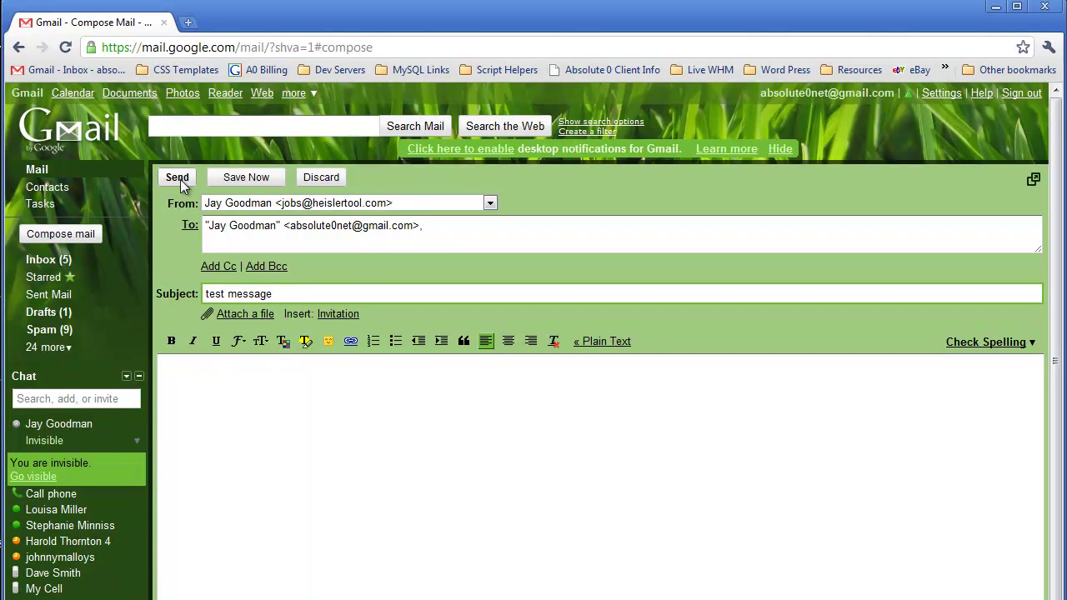
{"action": "left_click", "coordinate": [183, 178]}
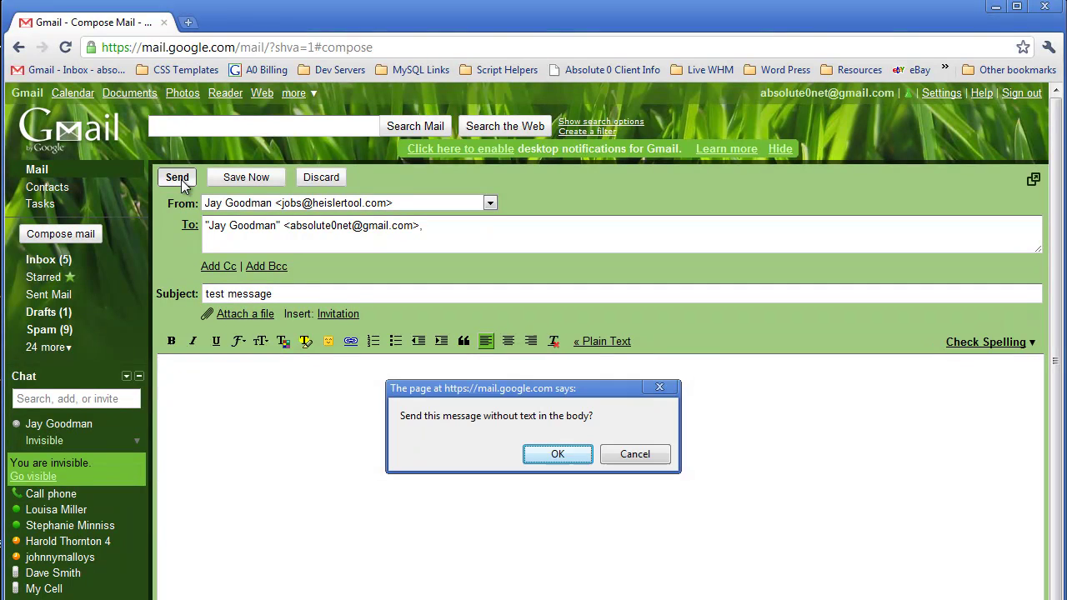
{"action": "left_click", "coordinate": [581, 456]}
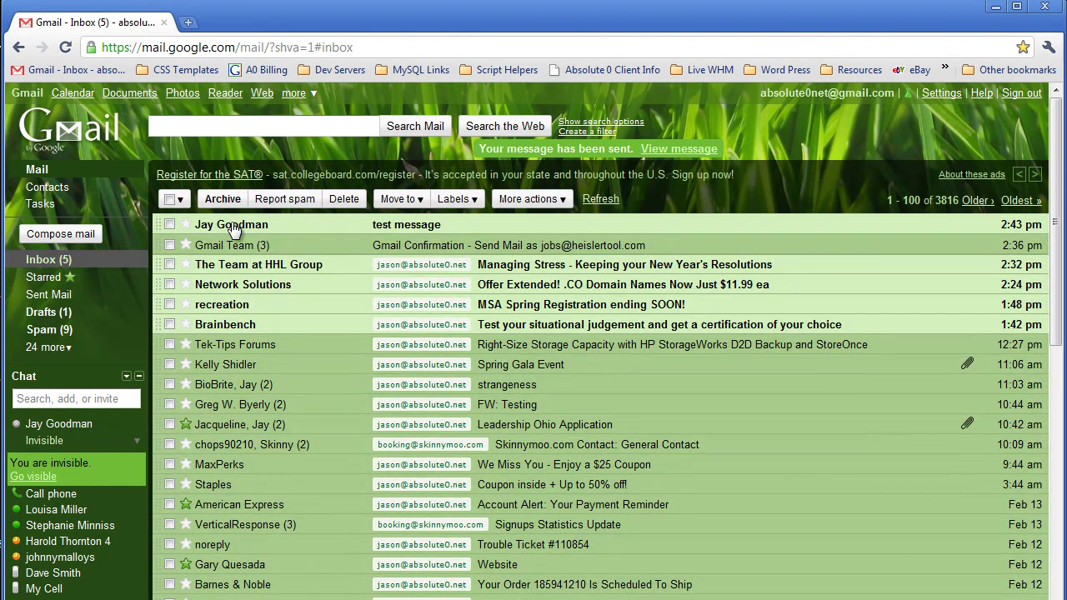
{"action": "left_click", "coordinate": [230, 226]}
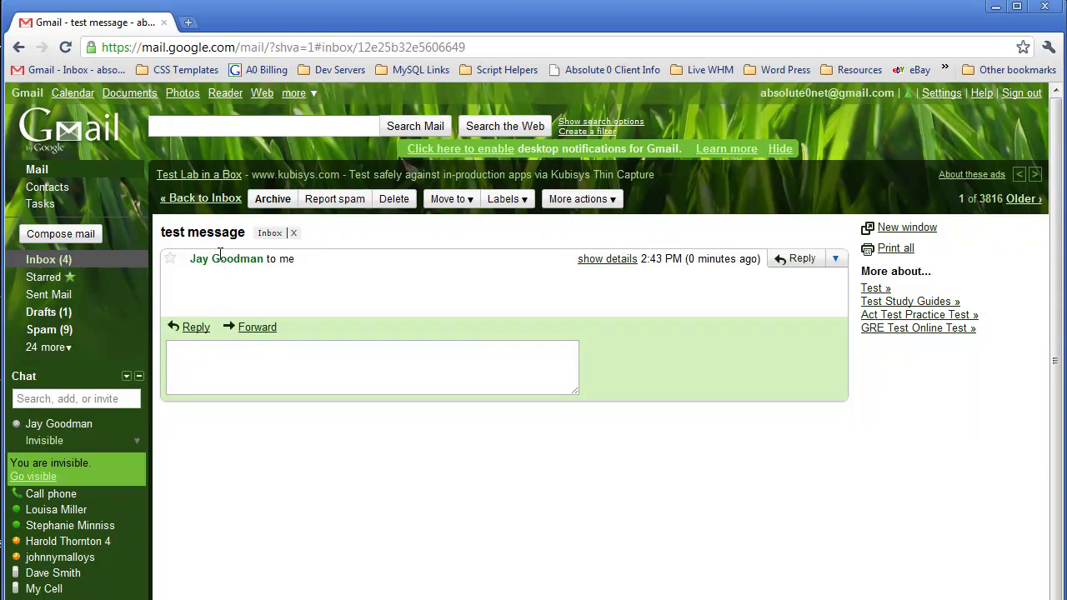
{"action": "mouse_move", "coordinate": [225, 256]}
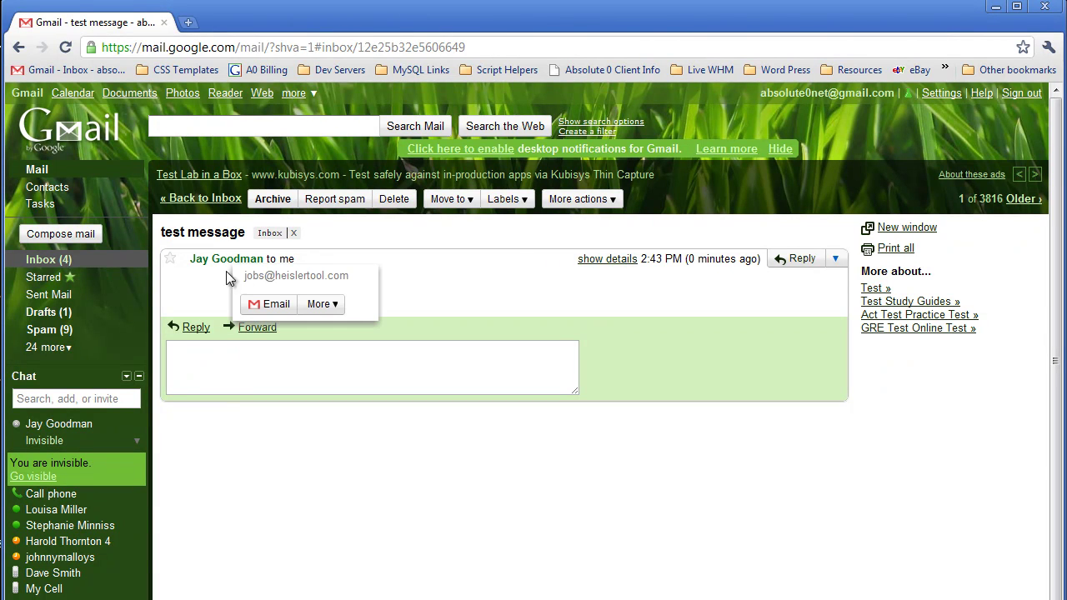